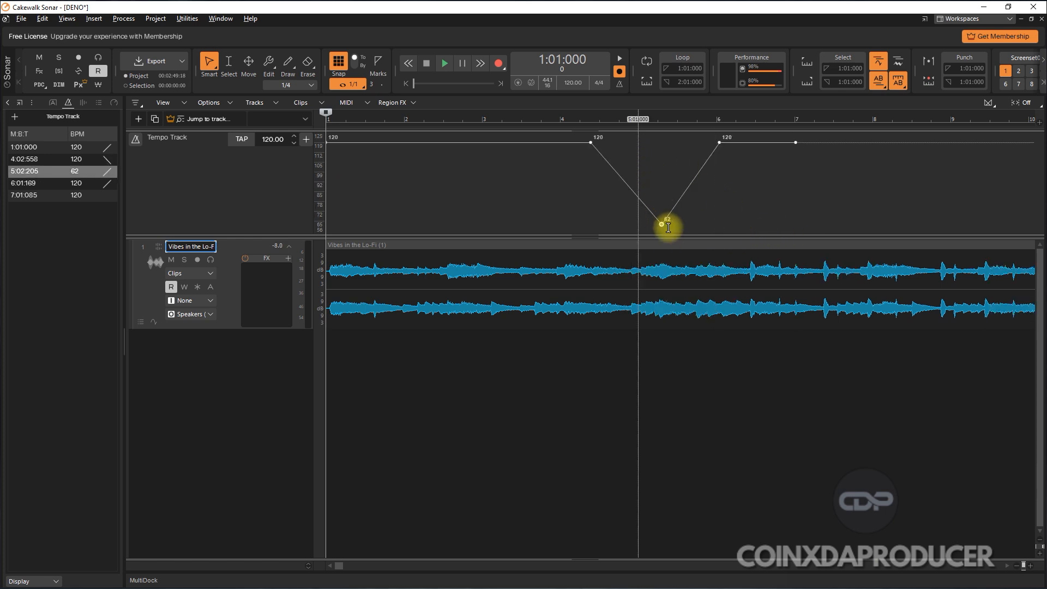
Undo the existing tempo dip near bar 5 and create a new dip there down to 54 BPM
key(ctrl+z)
click(663, 225)
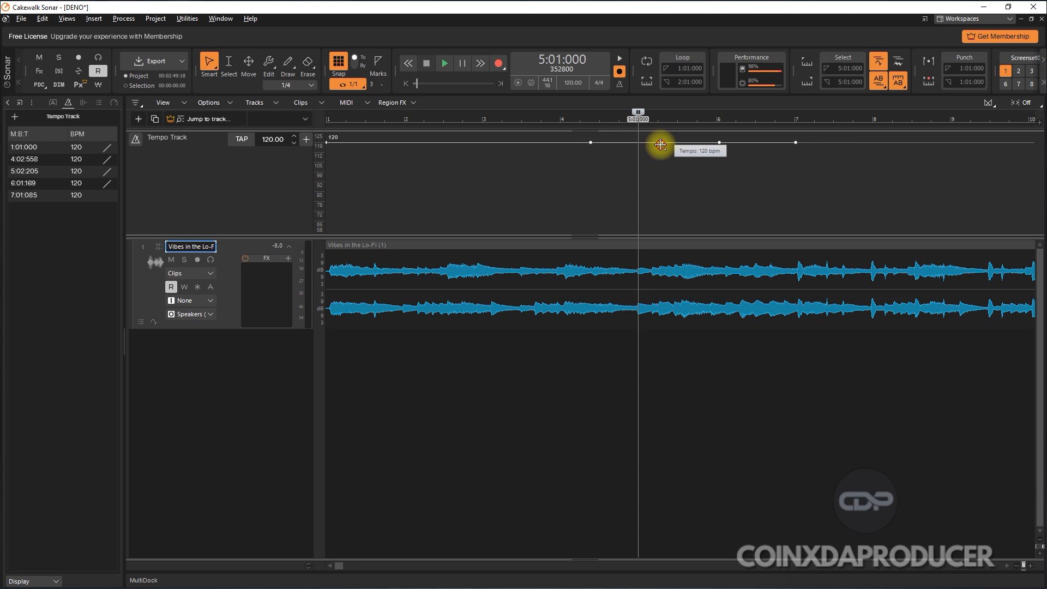
drag(660, 144, 659, 239)
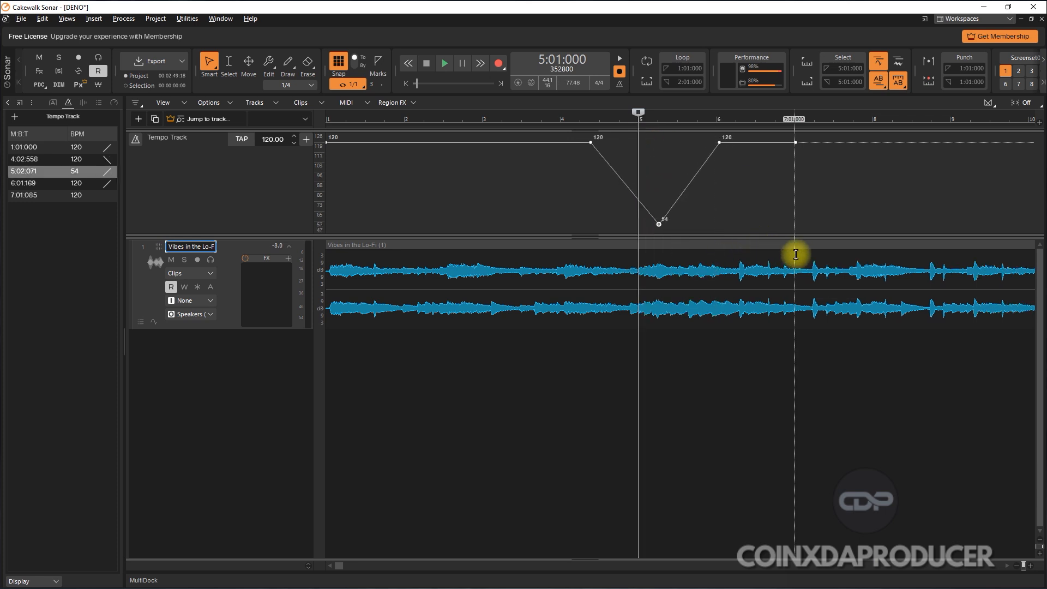
Place the playhead at the start of bar 6 on the Vibes in the Lo-Fi track
click(1007, 566)
click(1006, 565)
click(1006, 565)
click(1006, 565)
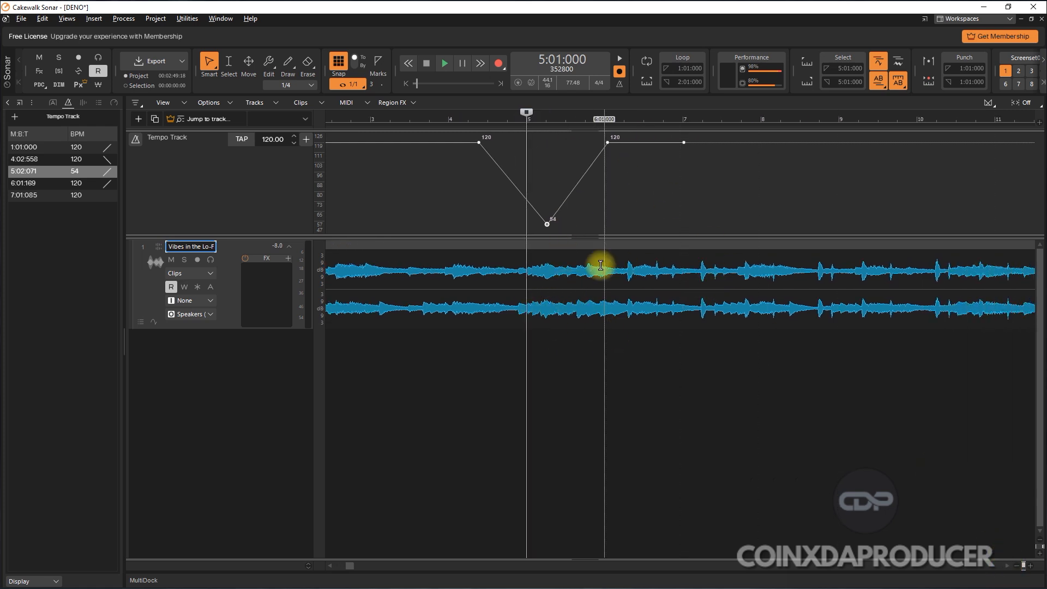
click(600, 268)
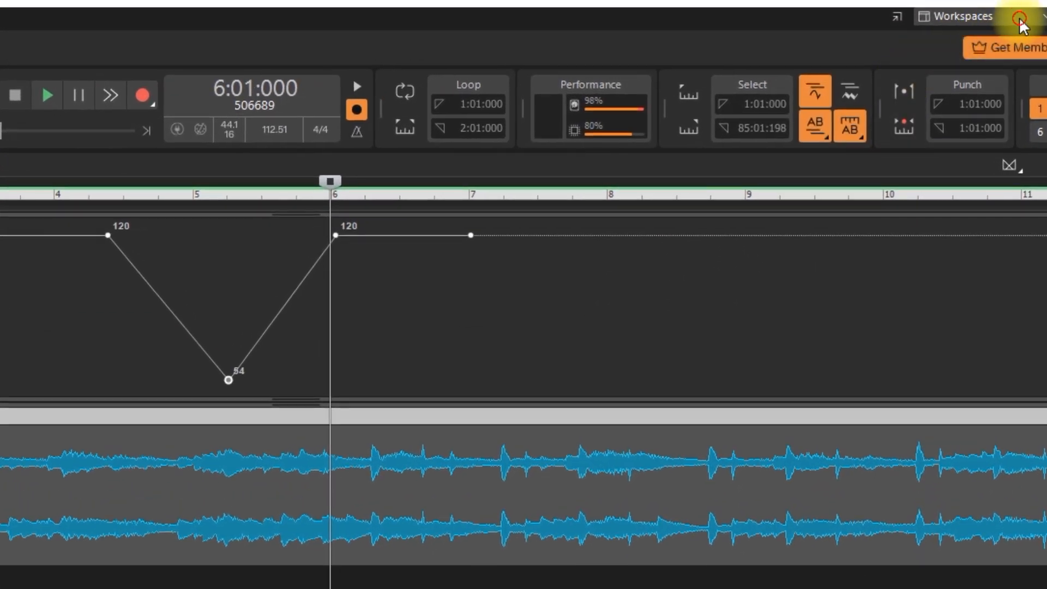
Switch to the Mix workspace and re-enable AudioSnap on the audio clip with Follow Proj Tempo turned on
click(1018, 17)
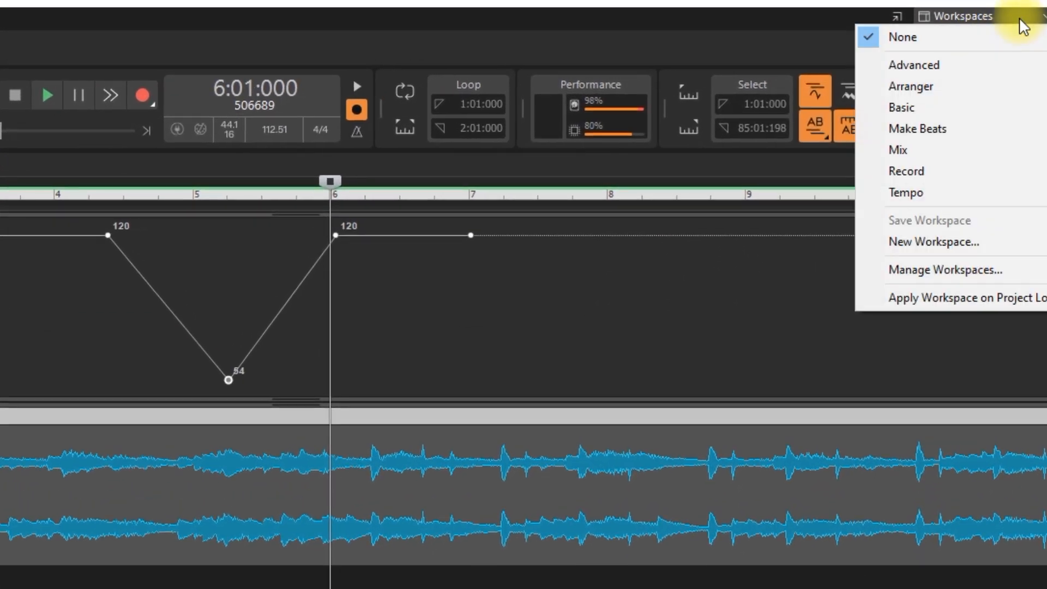
click(952, 150)
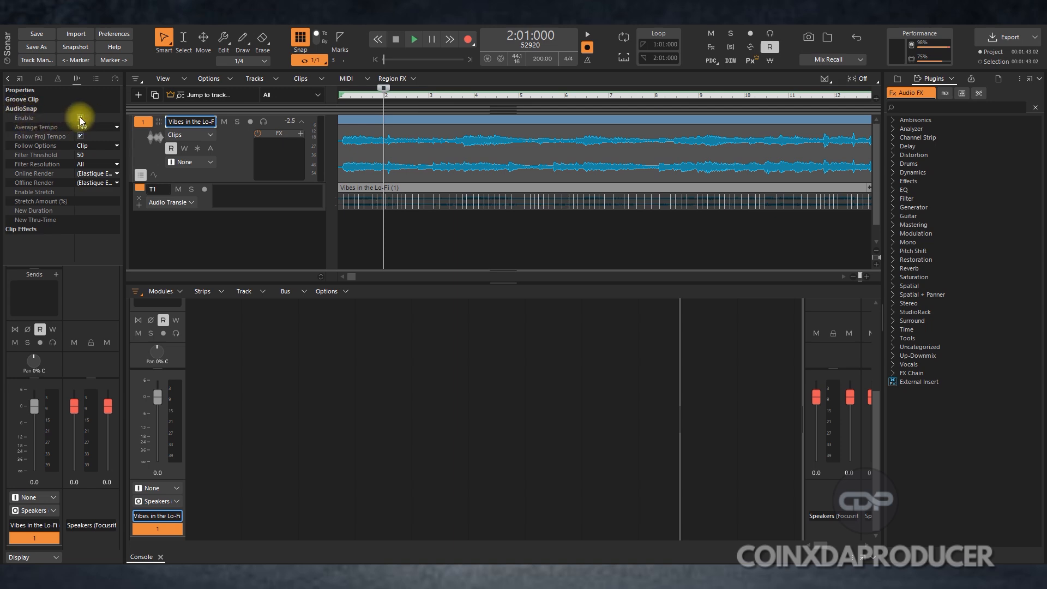
click(80, 119)
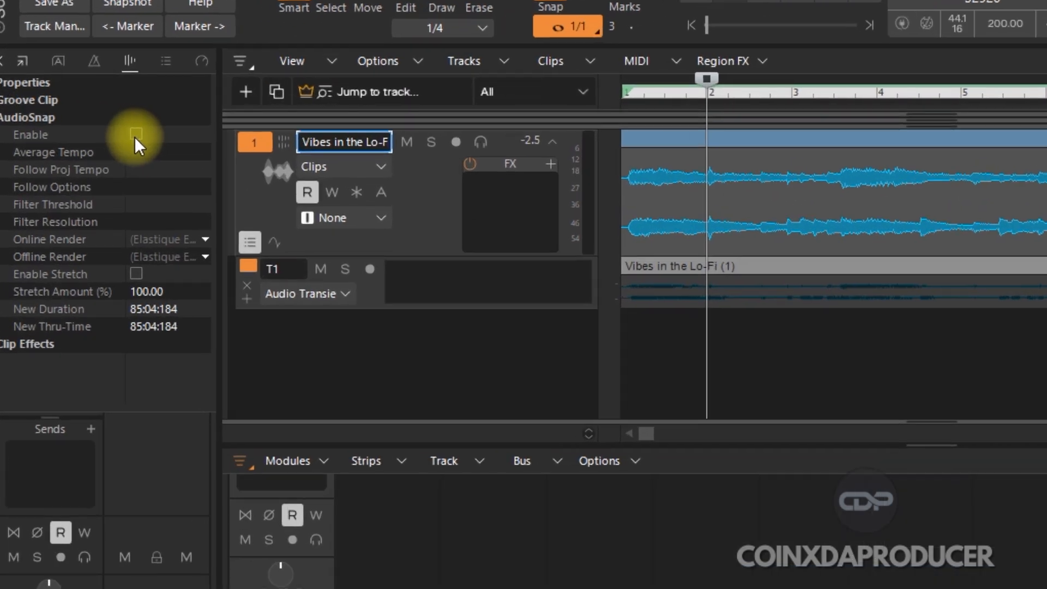
click(135, 134)
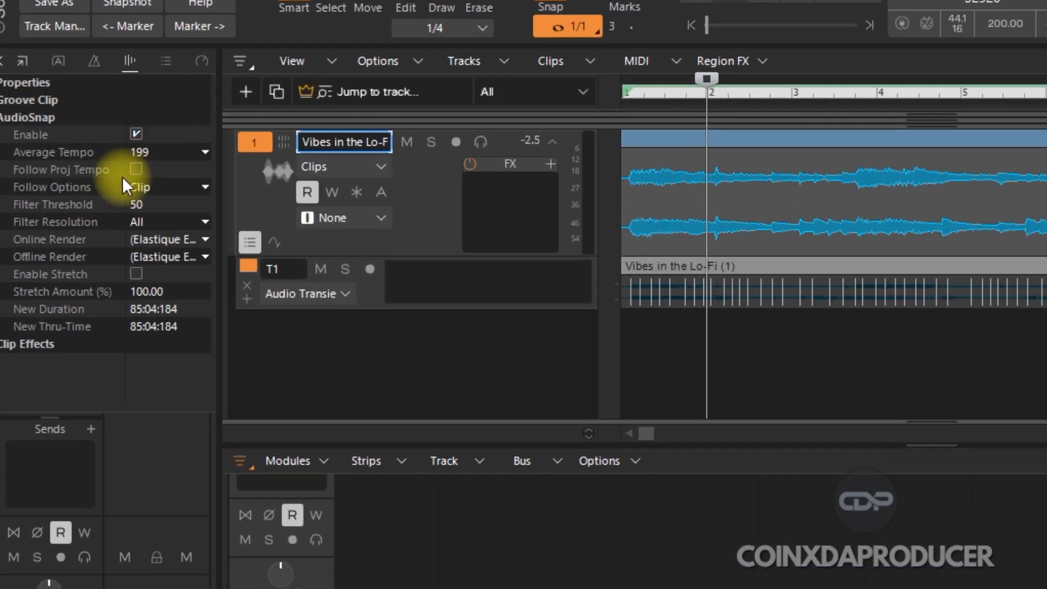
click(136, 170)
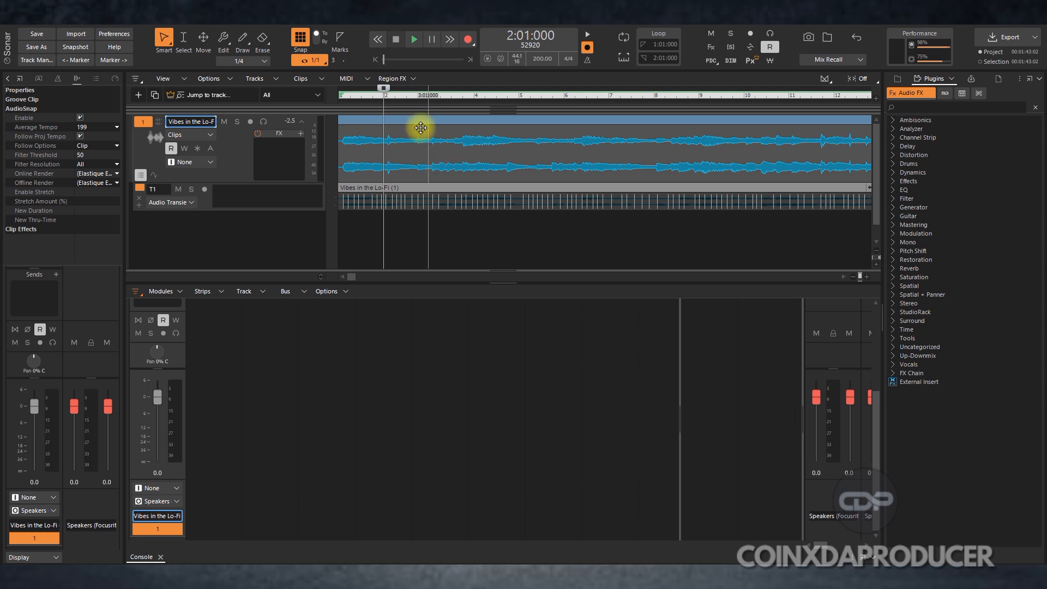
Switch to the Tempo workspace to show the project's tempo curve
click(935, 21)
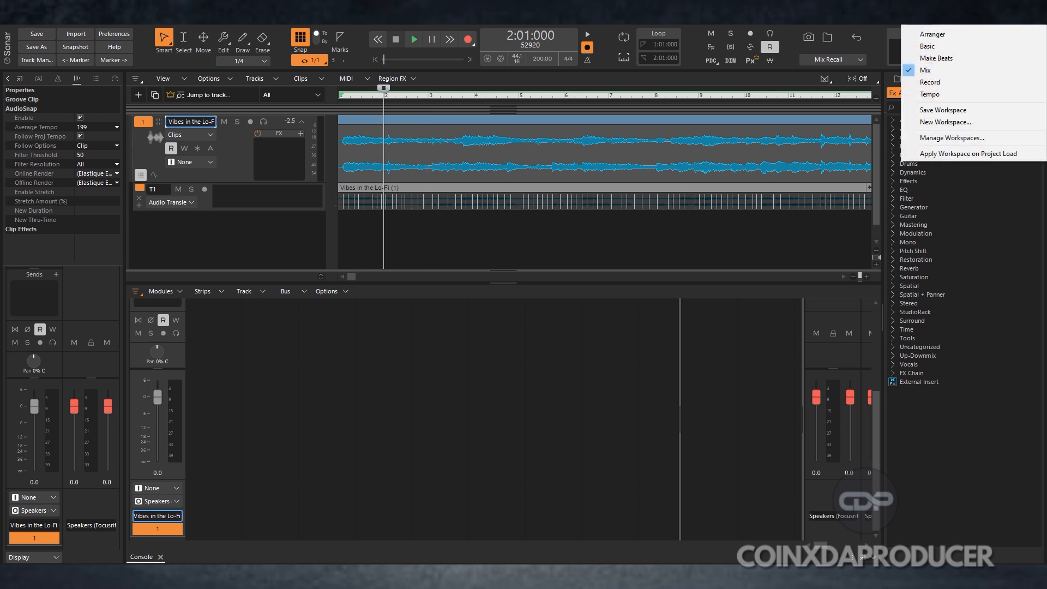
click(977, 94)
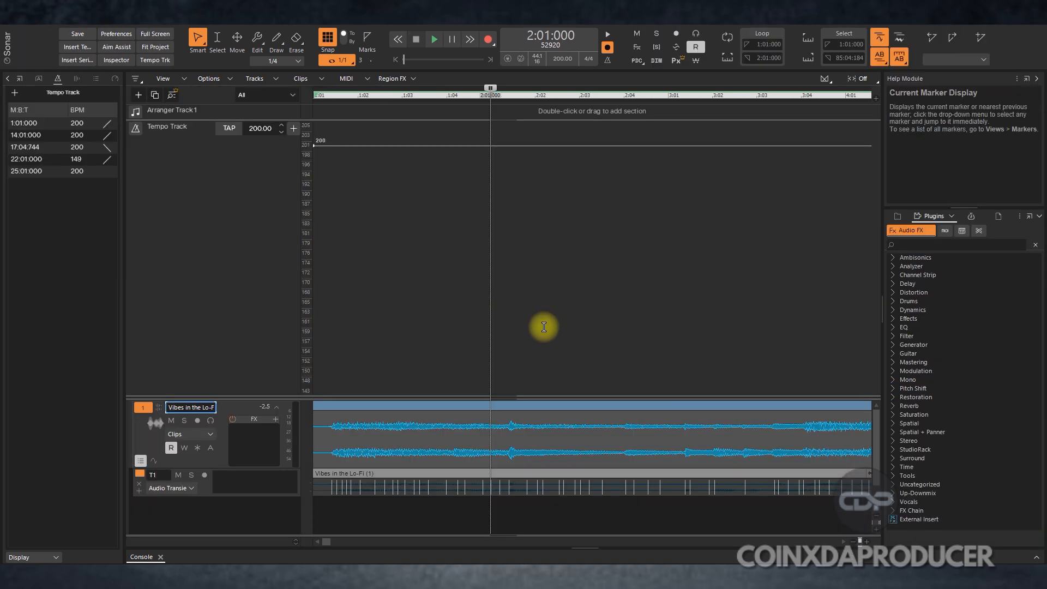
drag(328, 542, 431, 542)
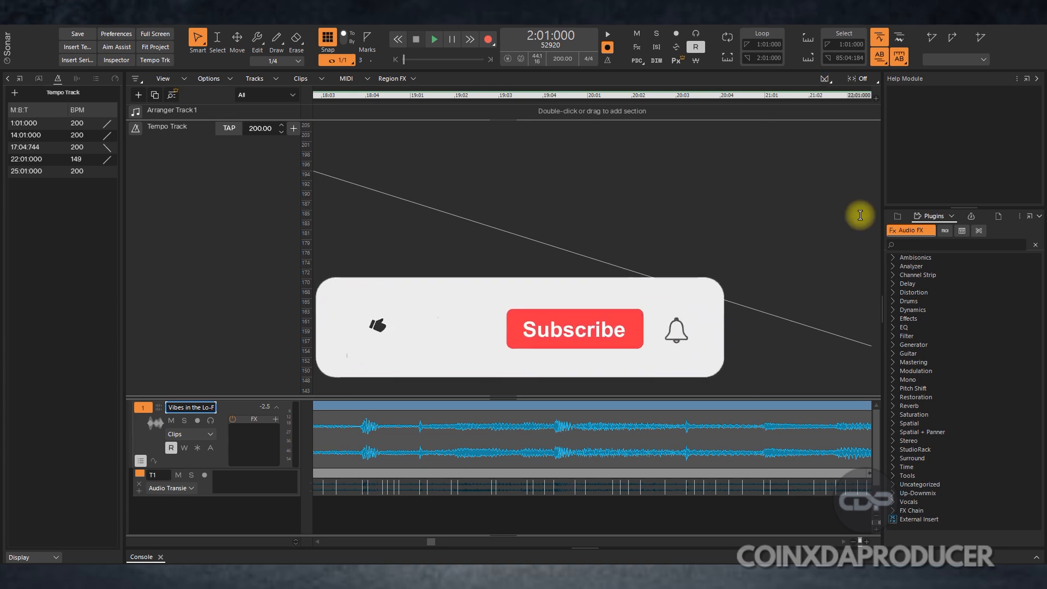
drag(860, 541, 787, 531)
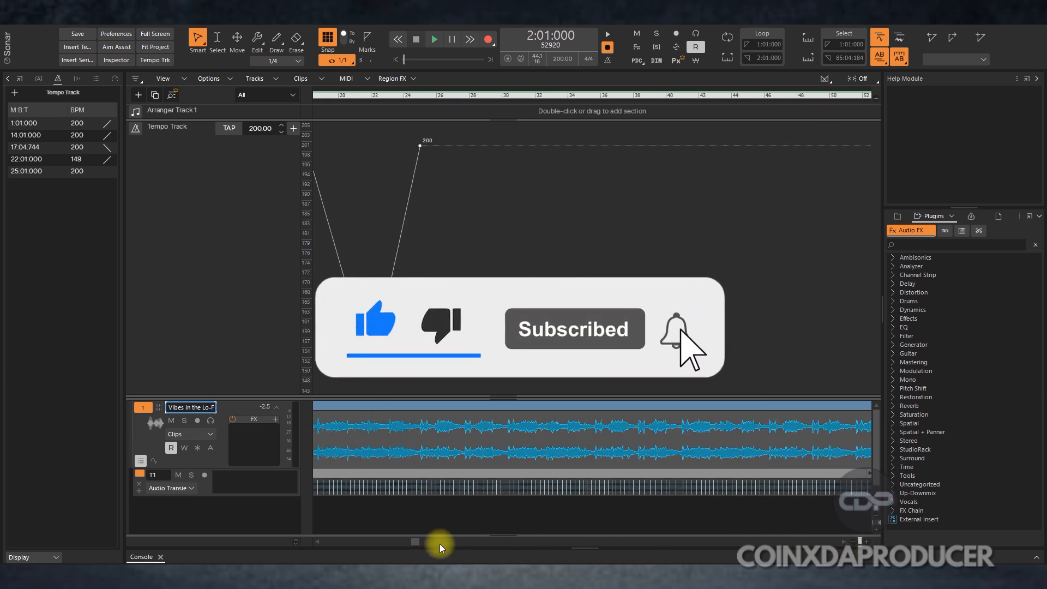
Add a 238 BPM tempo node at bar 24 during playback and listen to the project again from around bar 19
click(443, 66)
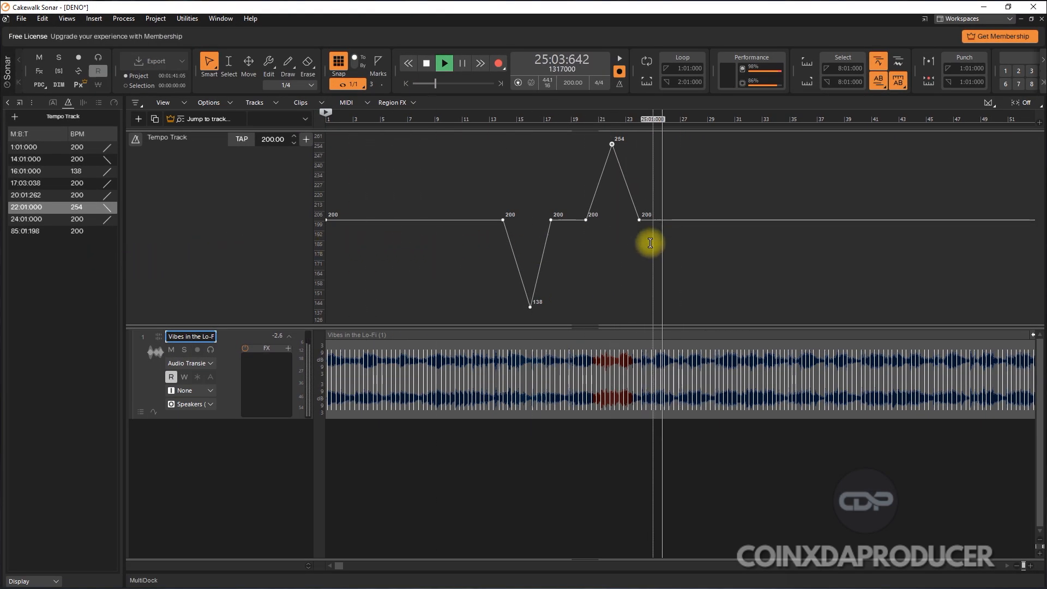
mouse_move(630, 185)
drag(631, 184, 639, 167)
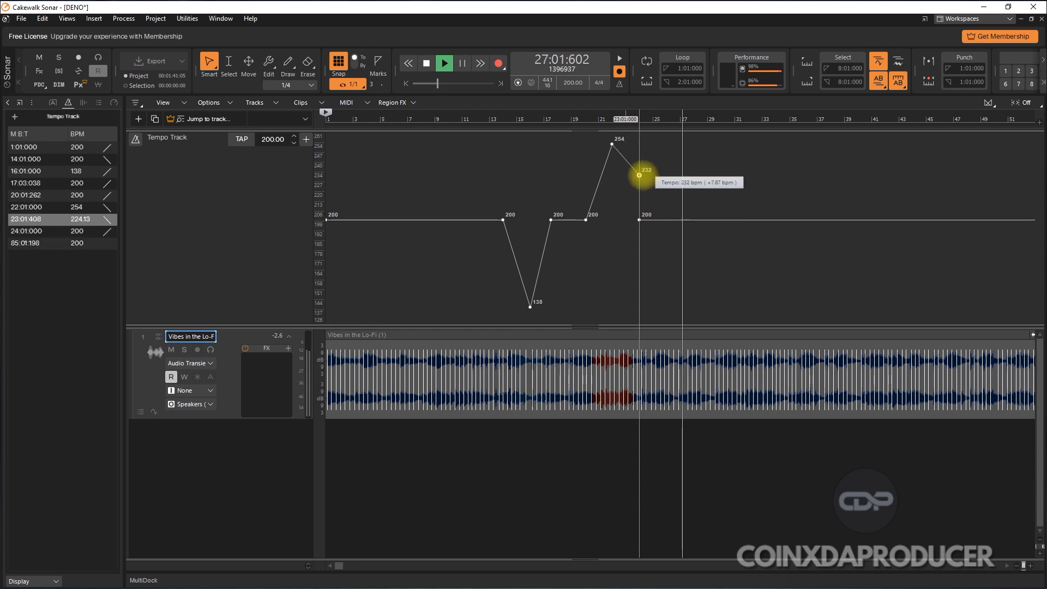
click(576, 119)
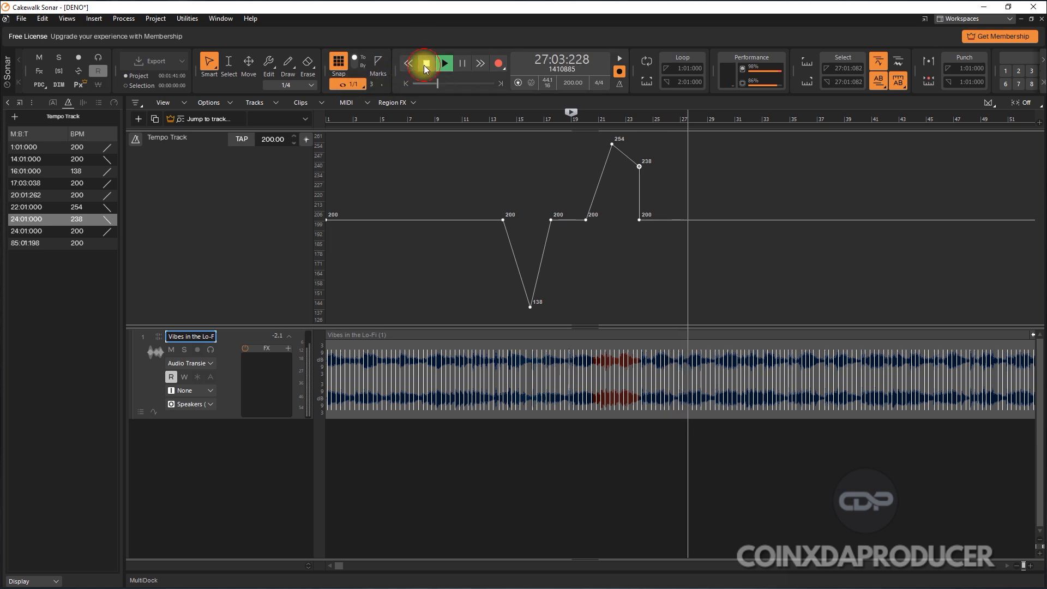
click(426, 64)
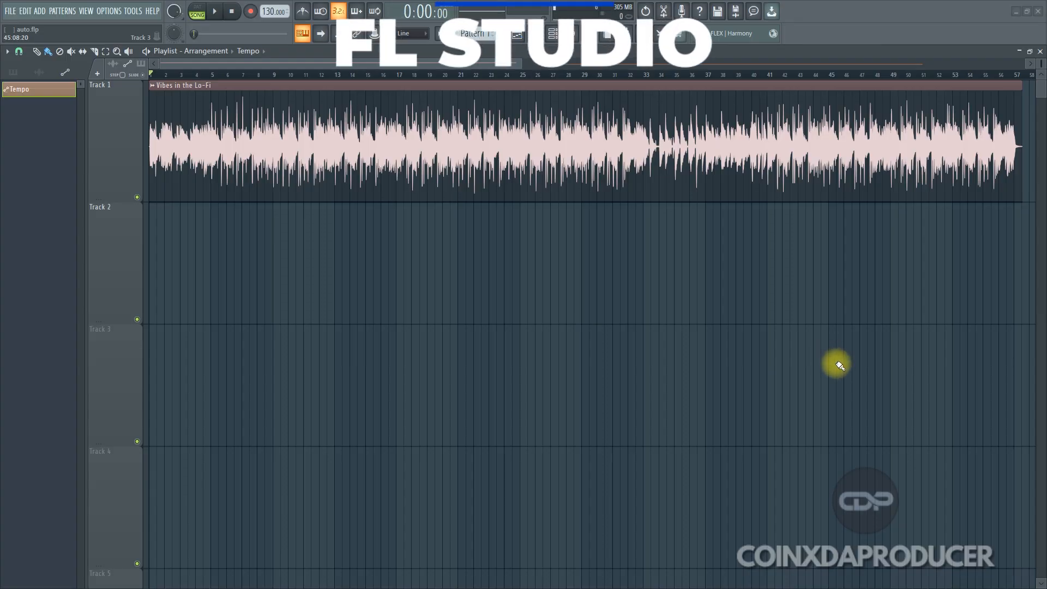
Switch to FL Studio and create an automation clip for the project tempo
right_click(271, 13)
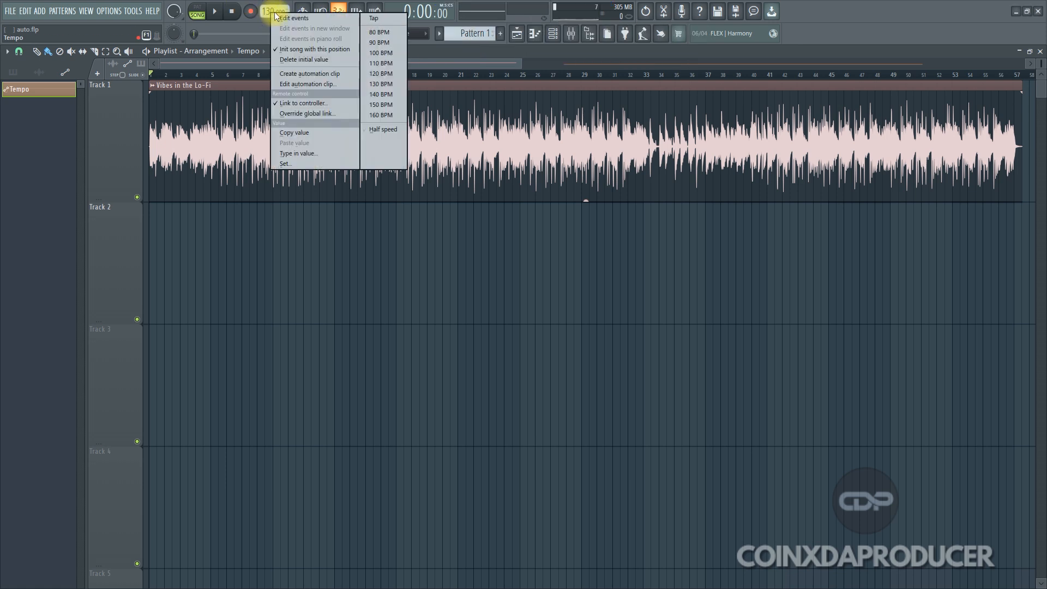
click(325, 73)
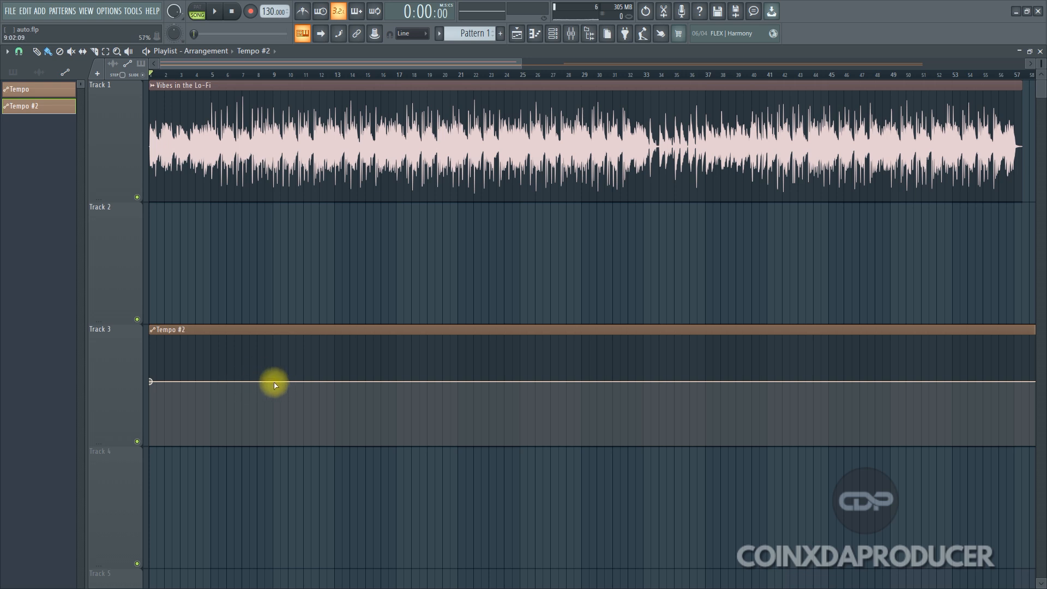
Shape a dip to about 18% in the new tempo automation clip with points at bars 9, 11, 14 and 18, and play the song
click(334, 384)
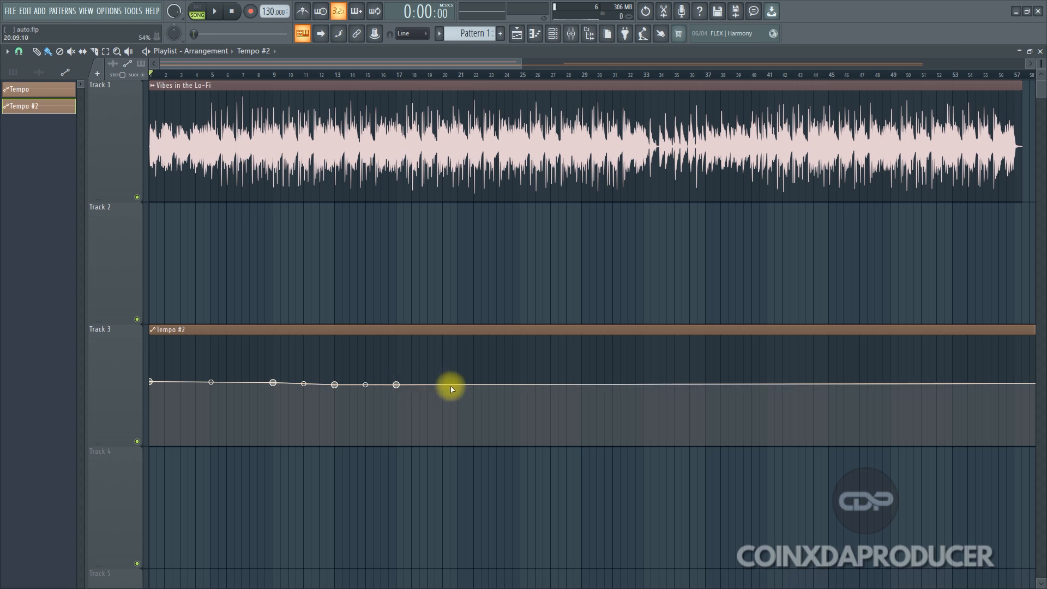
drag(458, 384, 350, 425)
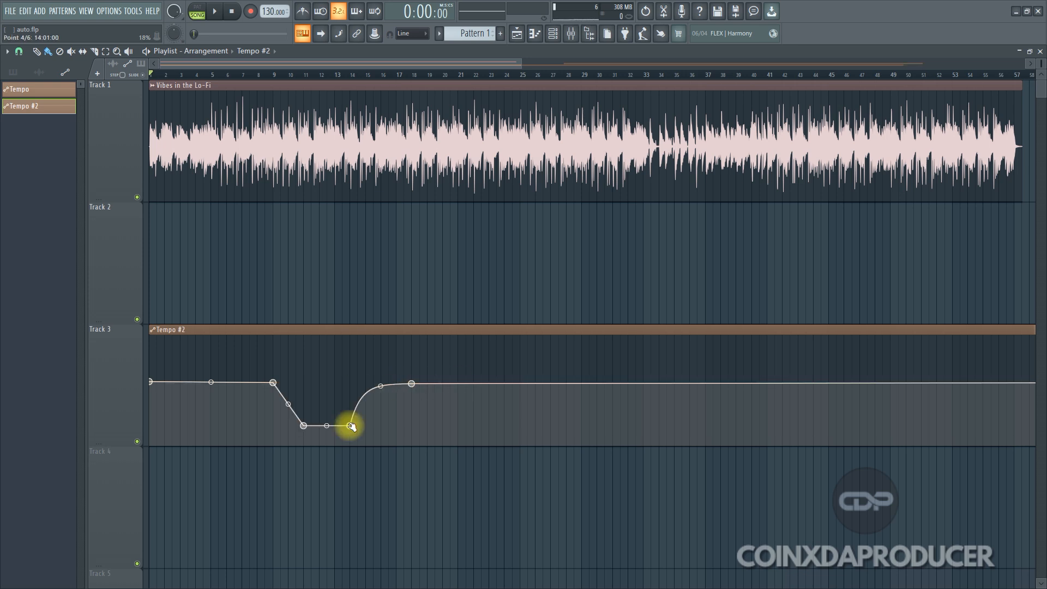
click(217, 13)
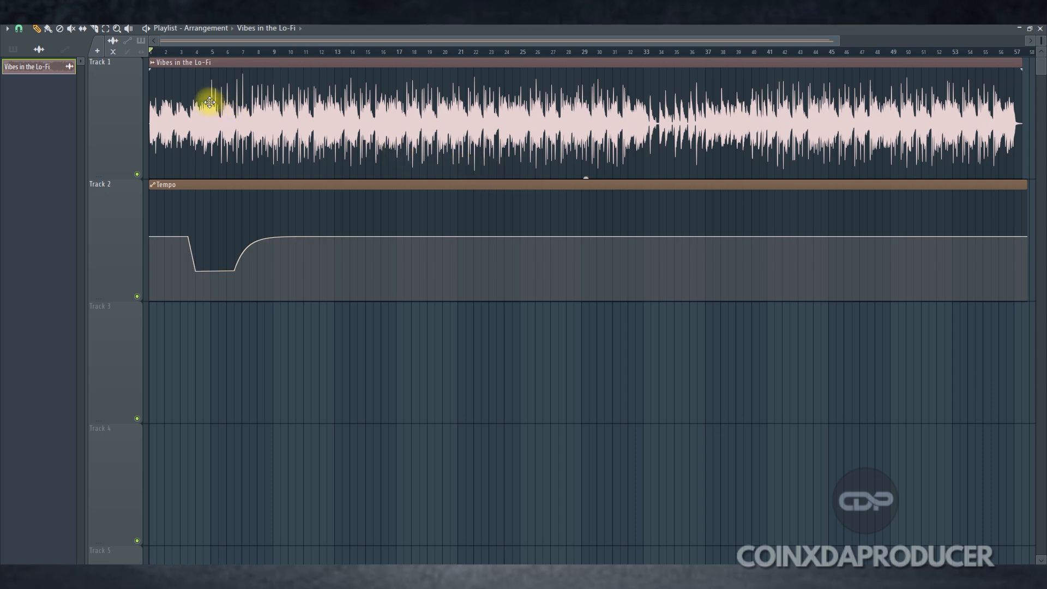
Detect the tempo of the Vibes in the Lo-Fi clip using the 75 to 150 range, leaving the project tempo as it is
click(152, 62)
click(349, 64)
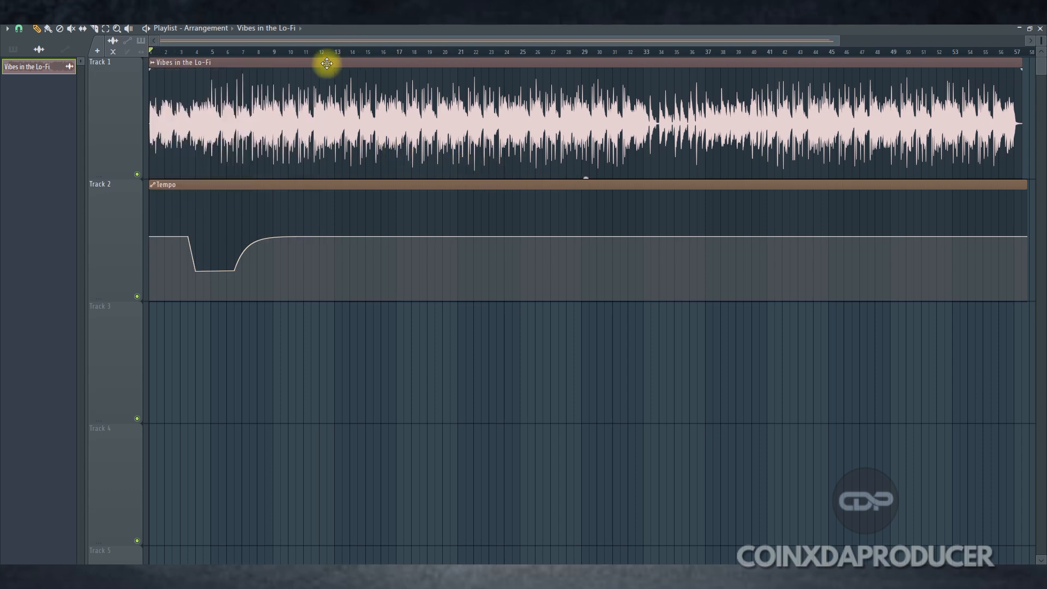
click(152, 63)
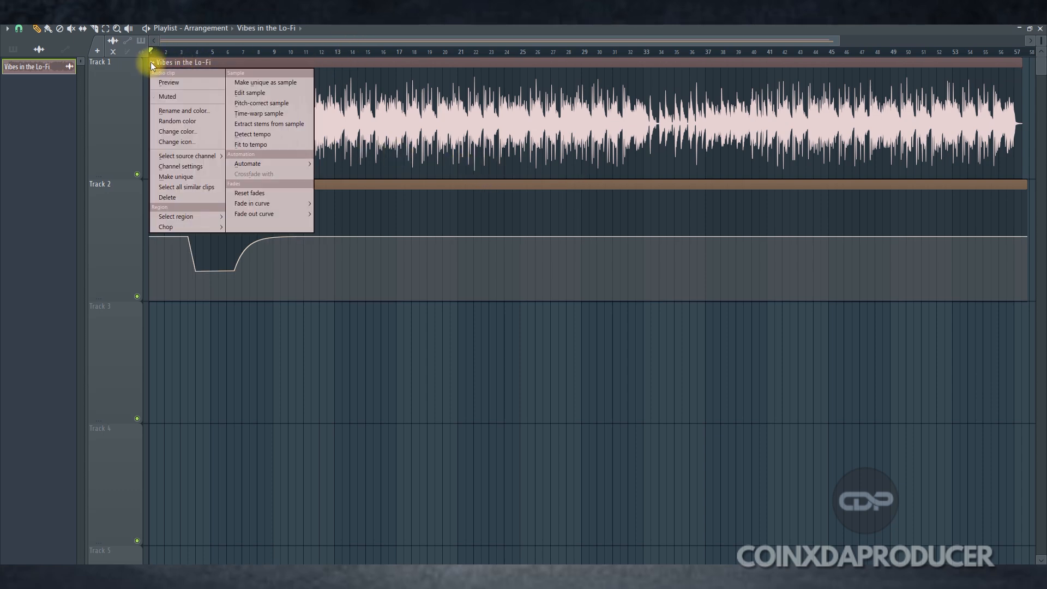
click(274, 134)
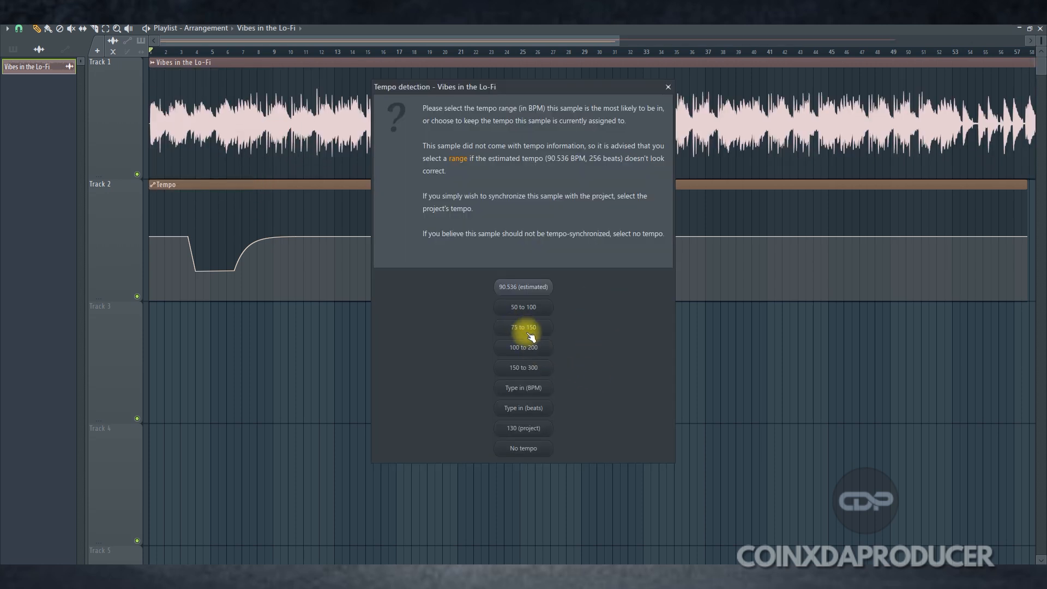
click(524, 328)
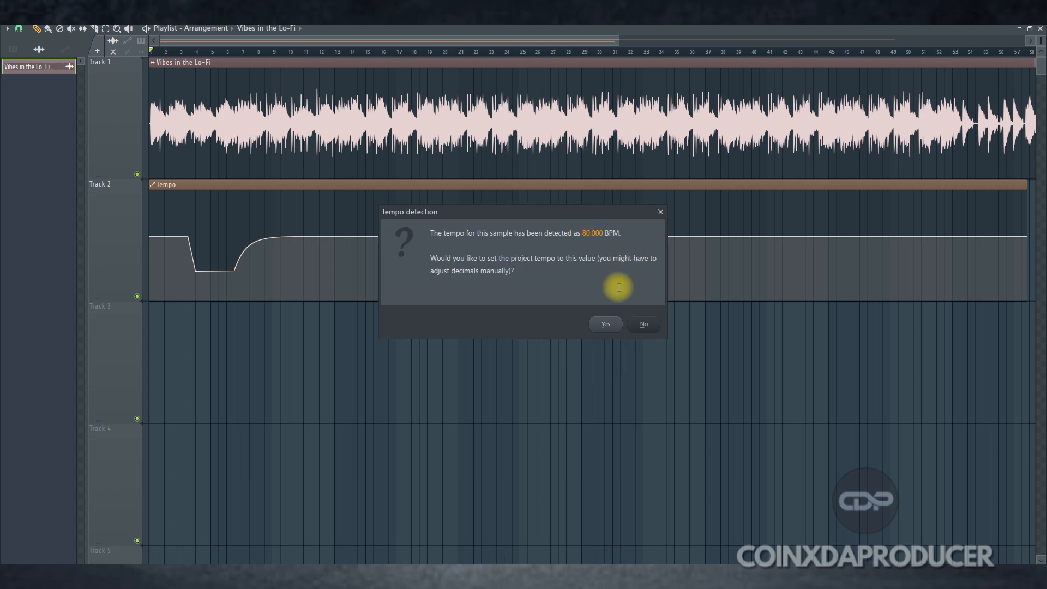
click(660, 213)
Fit the Vibes in the Lo-Fi clip to the project tempo using a manually entered tempo of 80 BPM
right_click(156, 65)
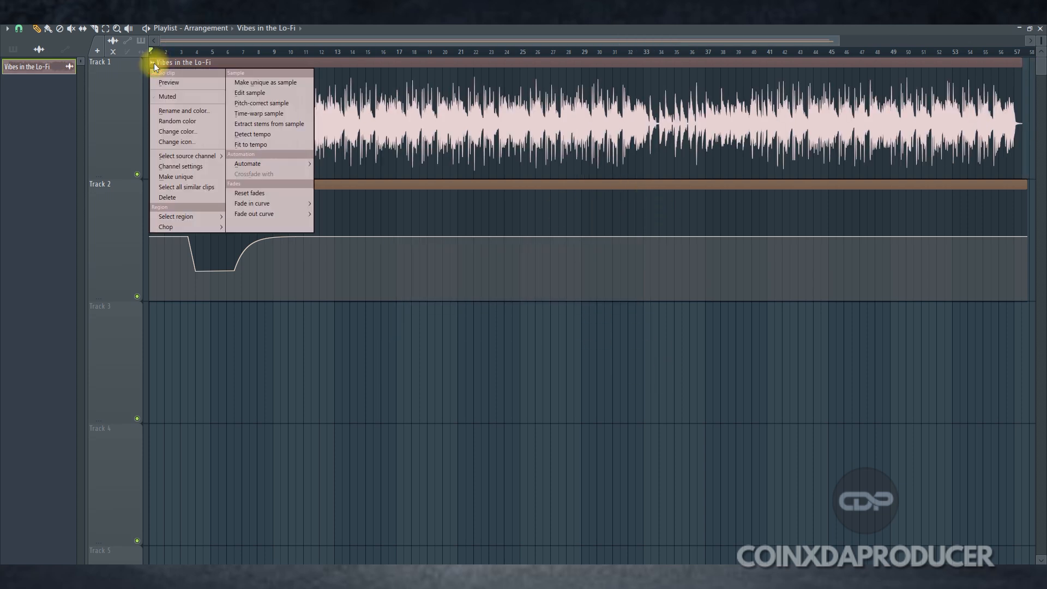
click(276, 145)
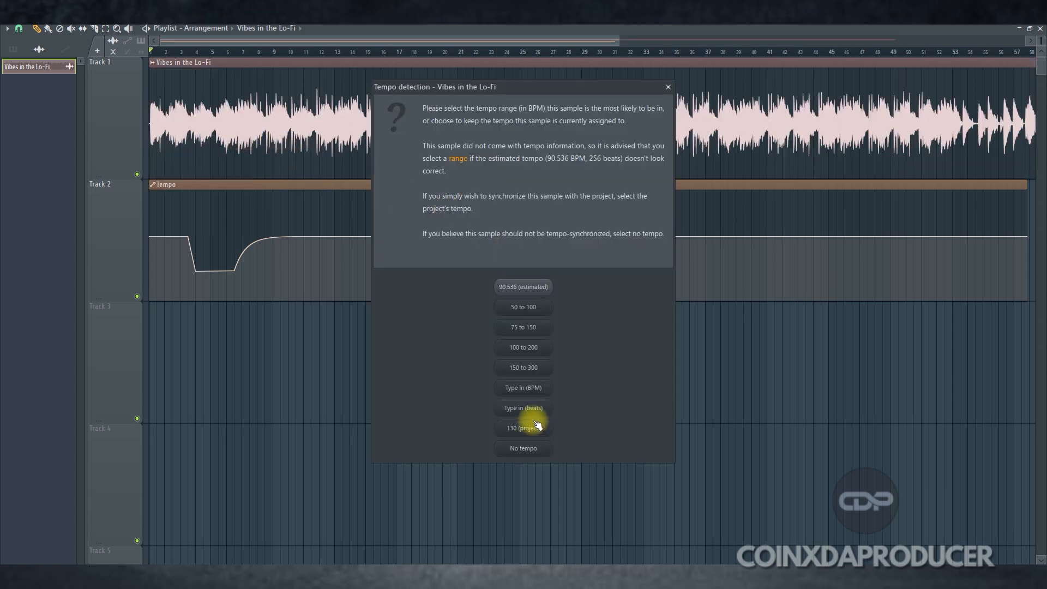
click(526, 388)
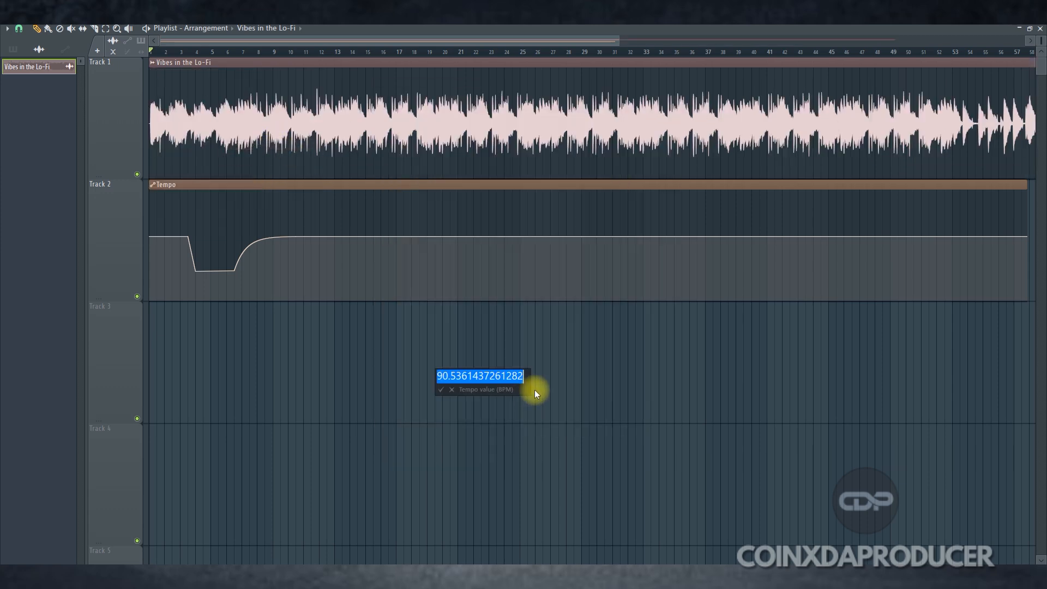
text(80)
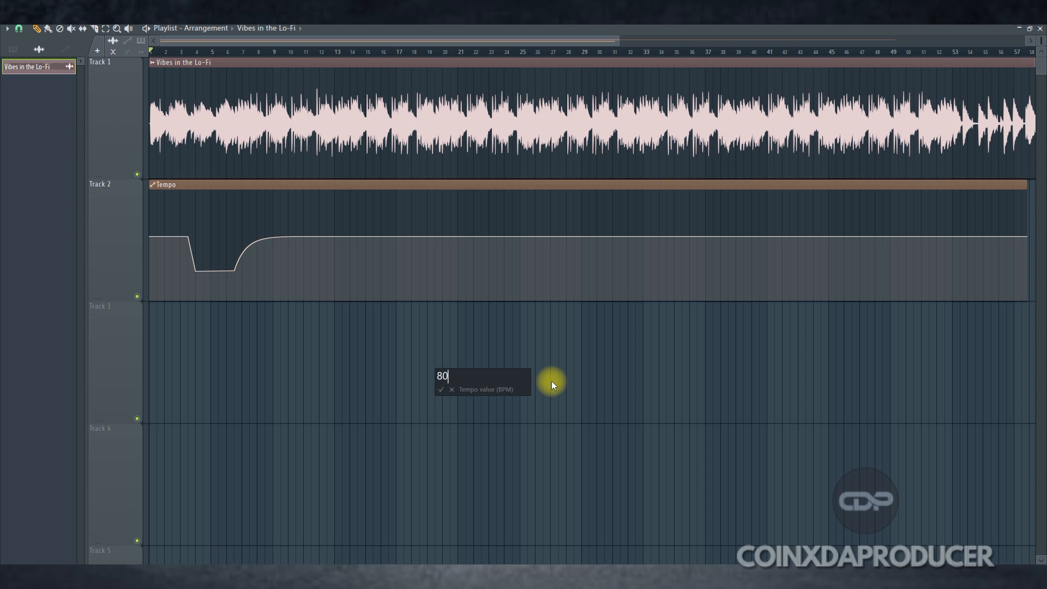
click(441, 390)
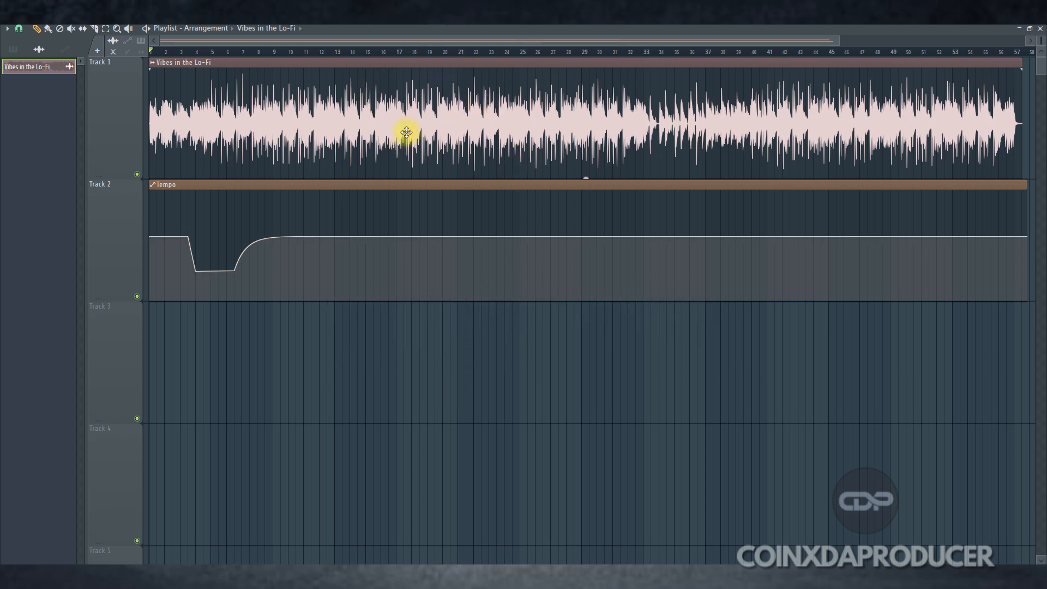
Play the song from the start to hear the clip follow the tempo automation
mouse_move(323, 256)
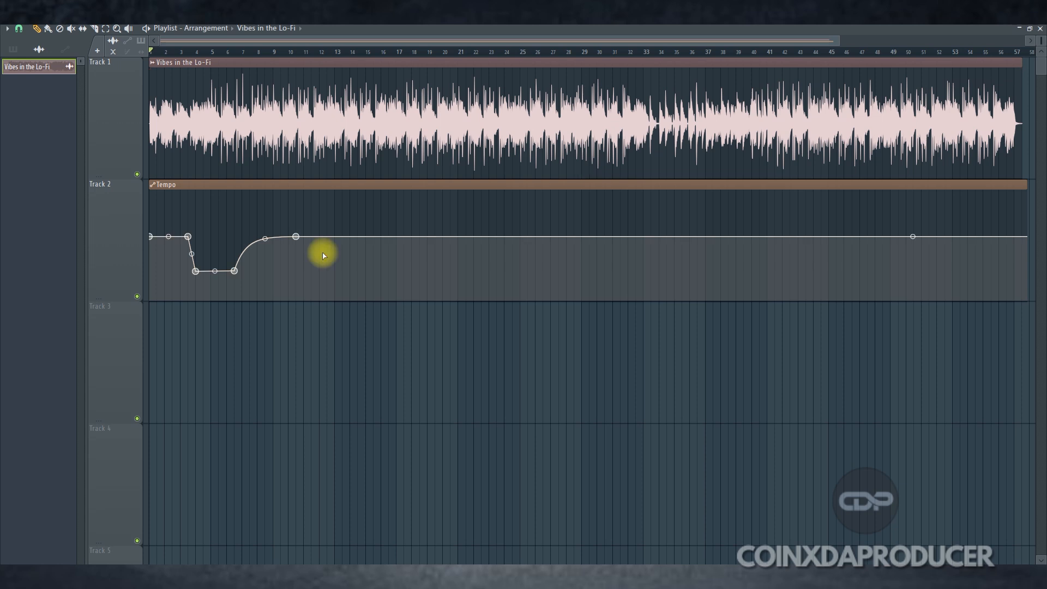
key(space)
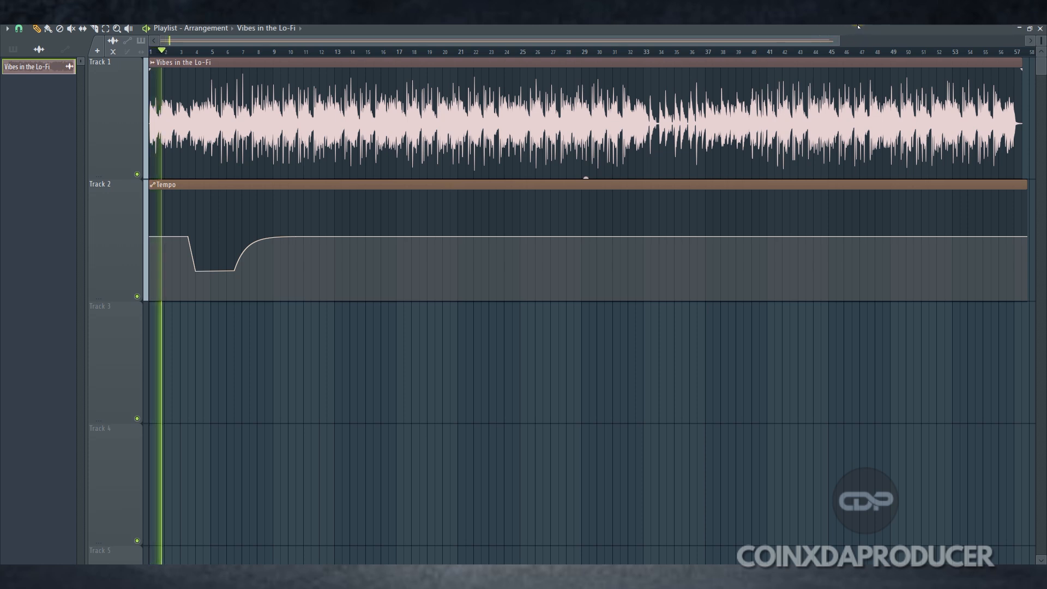
mouse_move(268, 241)
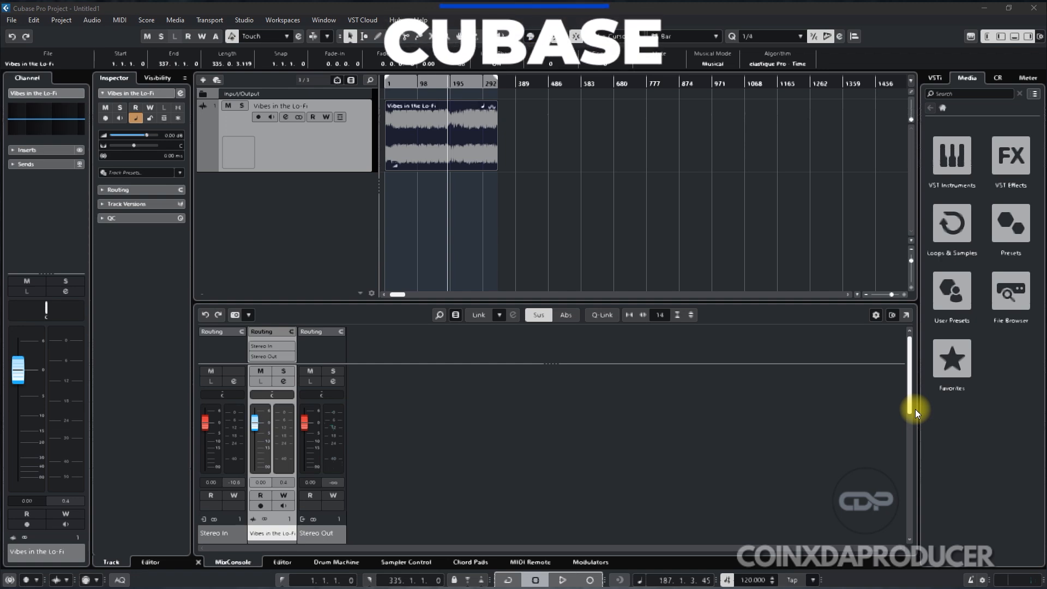
Select the Vibes in the Lo-Fi clip and toggle its Musical Mode off and back on, leaving it set to Musical
click(492, 147)
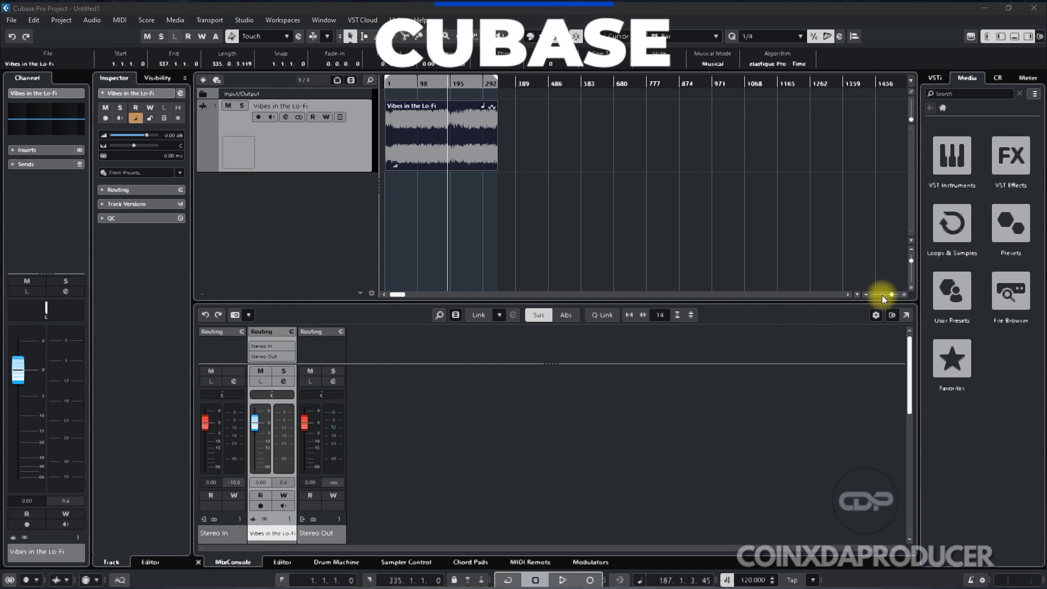
drag(888, 295, 887, 294)
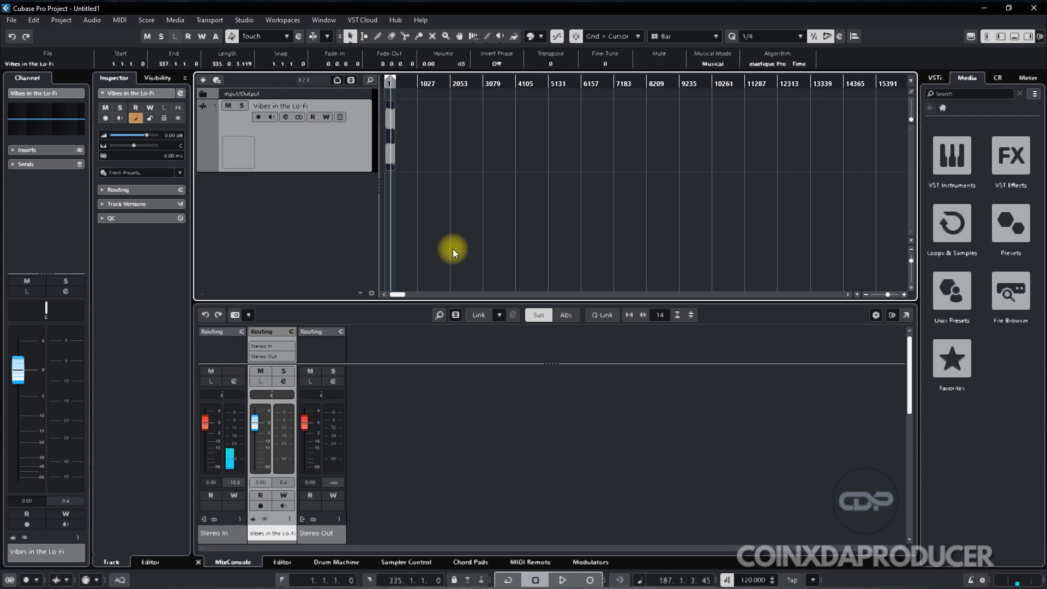
drag(888, 294, 892, 294)
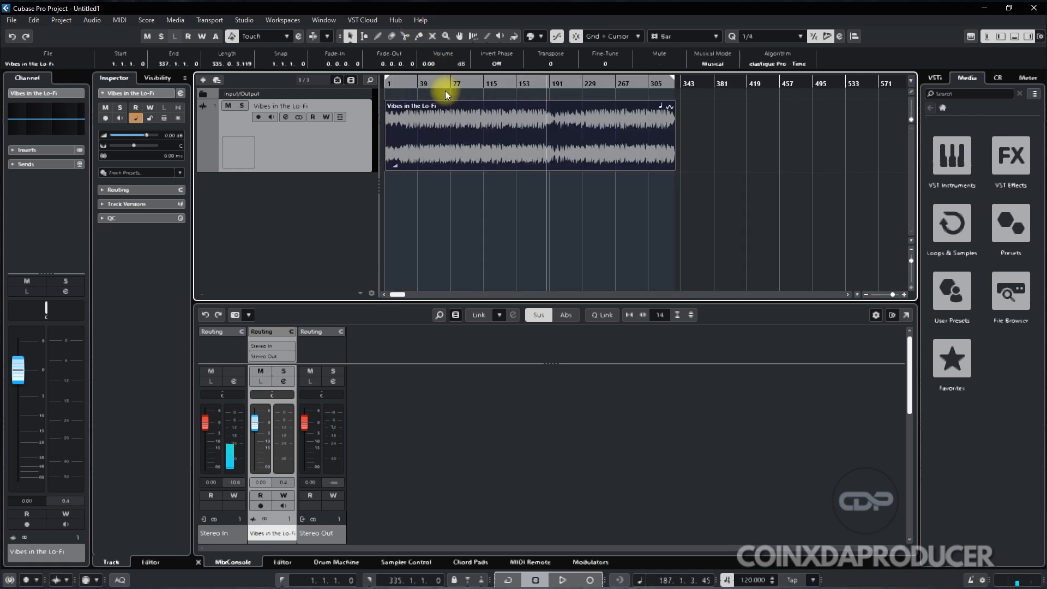
click(450, 110)
click(719, 64)
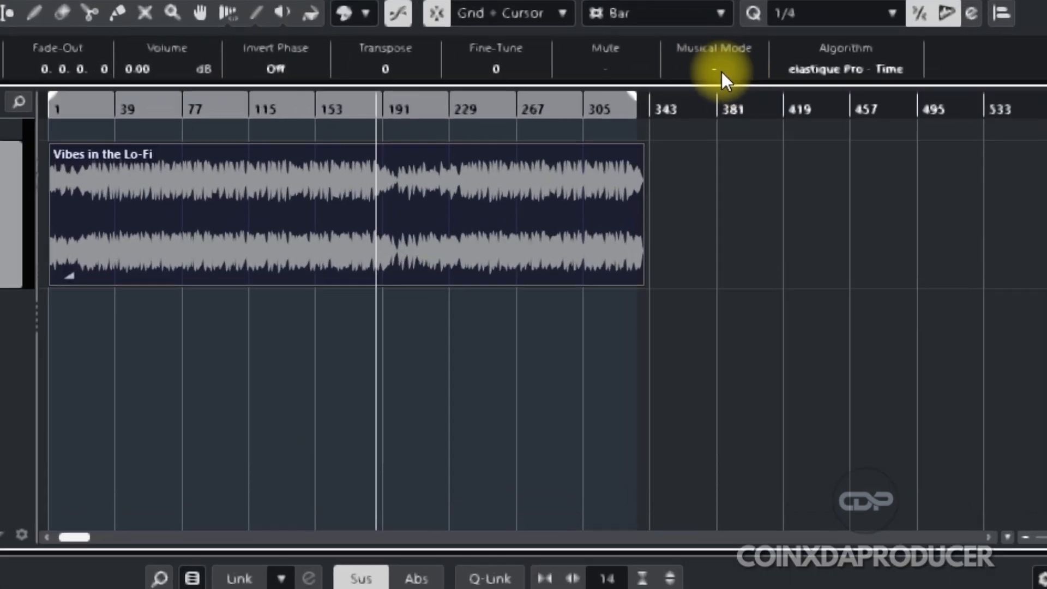
click(716, 70)
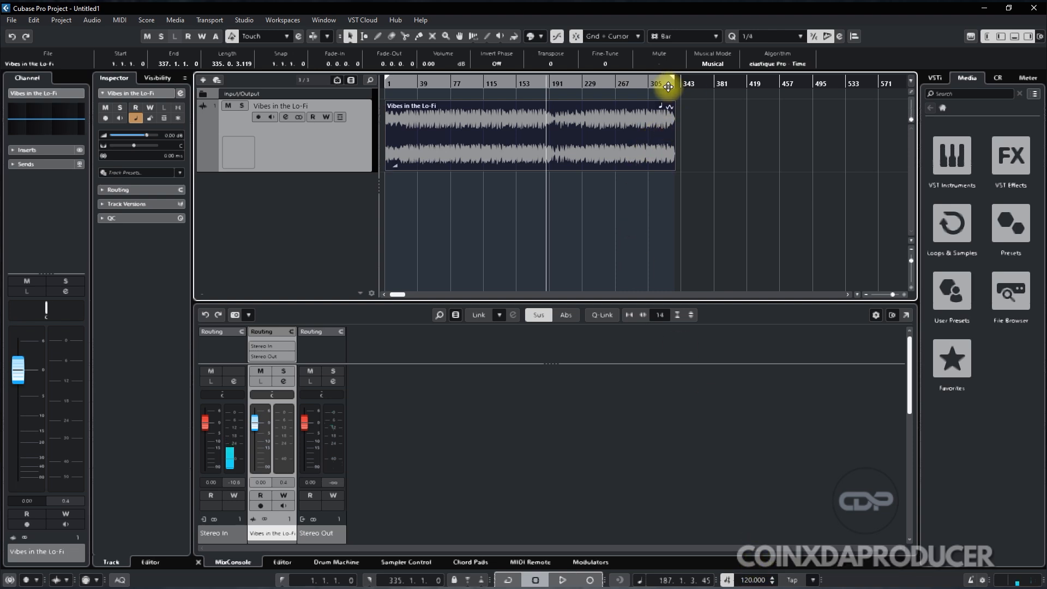
click(712, 64)
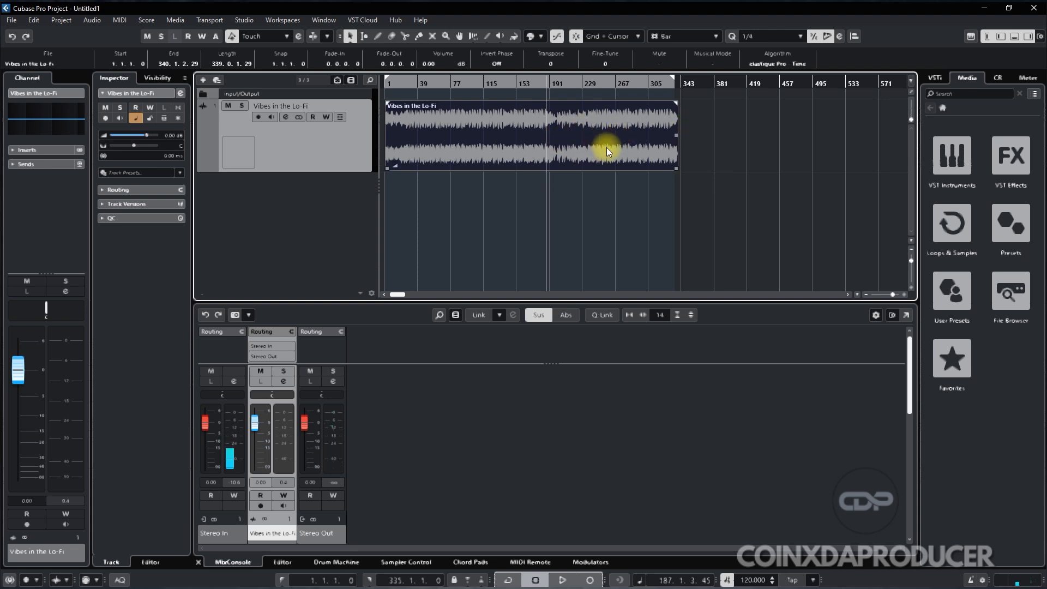
click(713, 64)
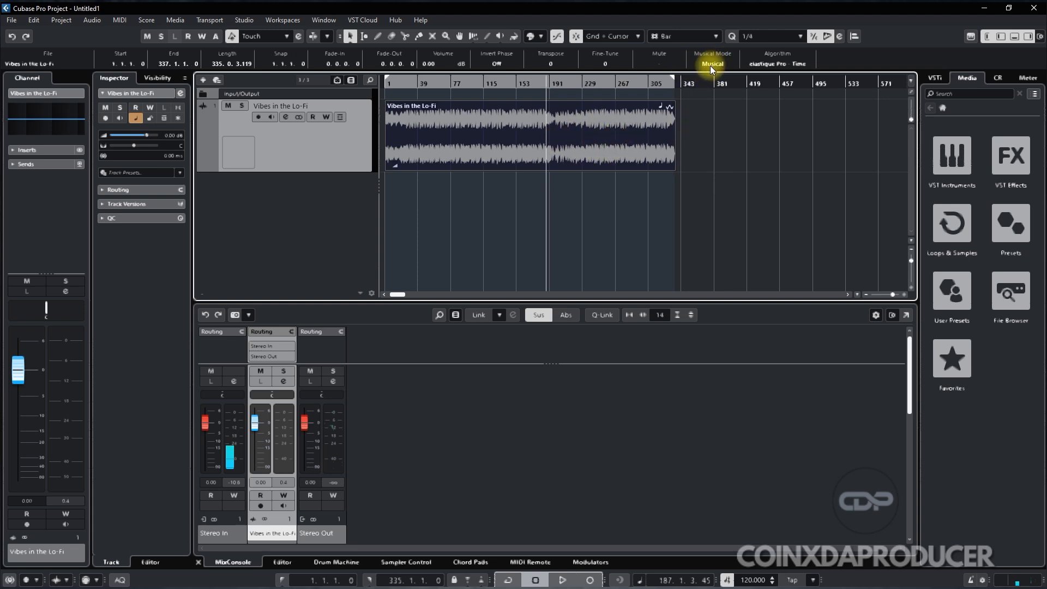
Open the Tempo Track, add tempo points near bars 97 and 113, and move the bar 77 point down to about 34 BPM near bar 93
click(60, 22)
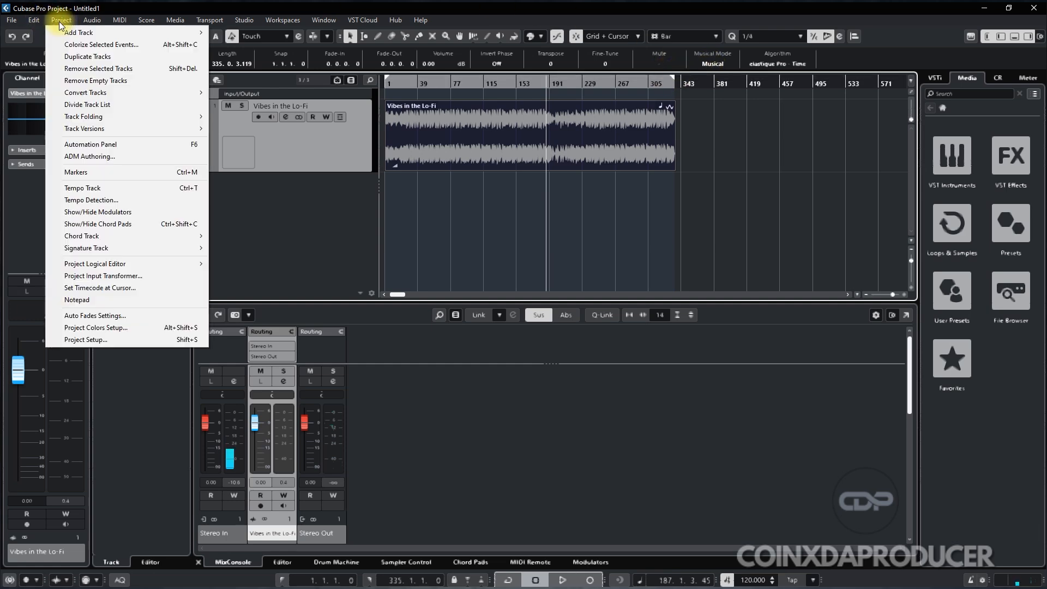
click(95, 191)
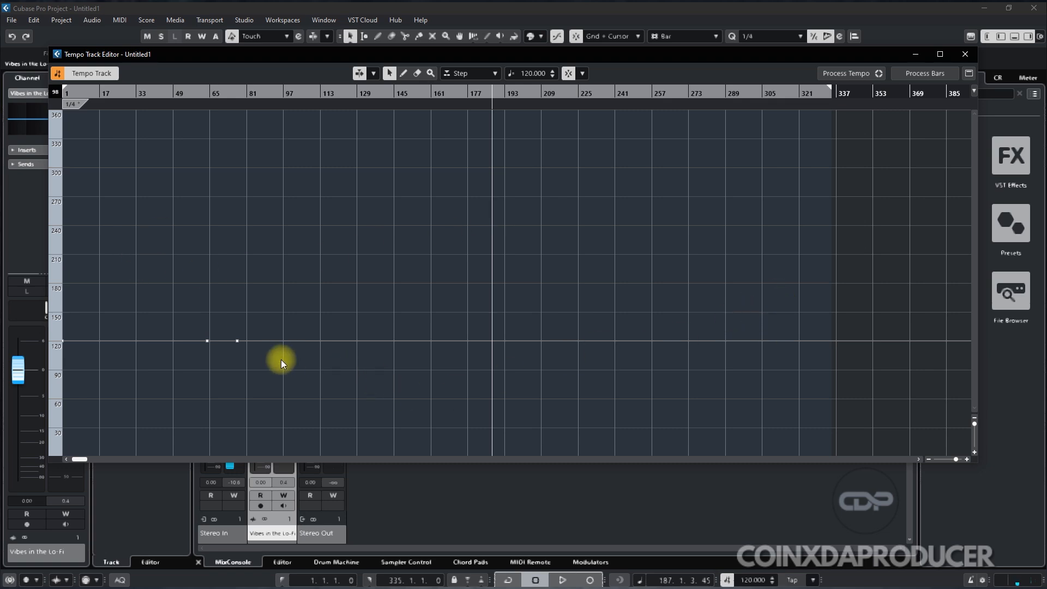
click(282, 345)
click(321, 341)
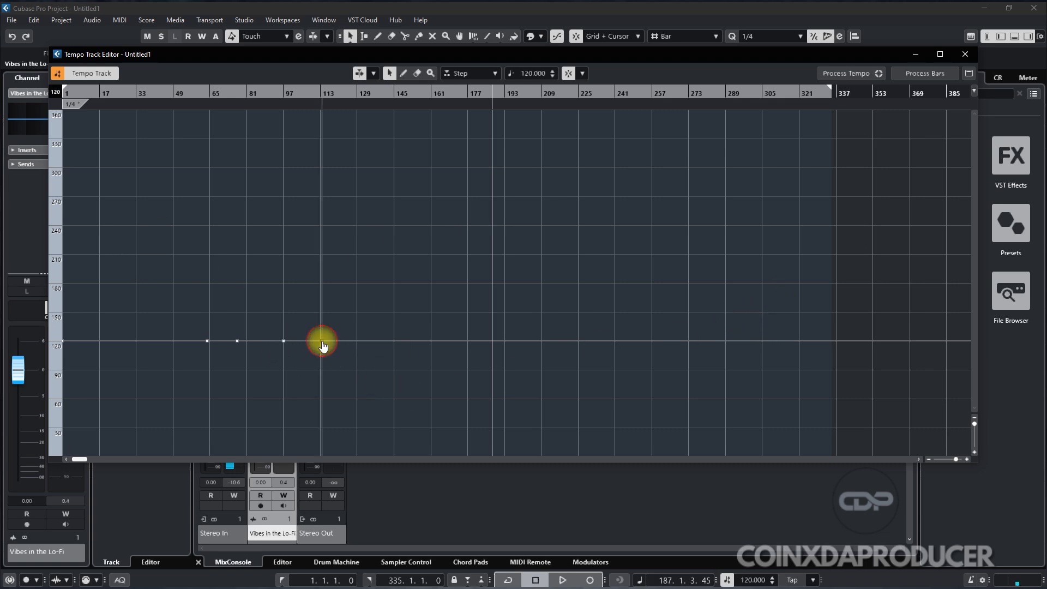
drag(237, 342, 274, 423)
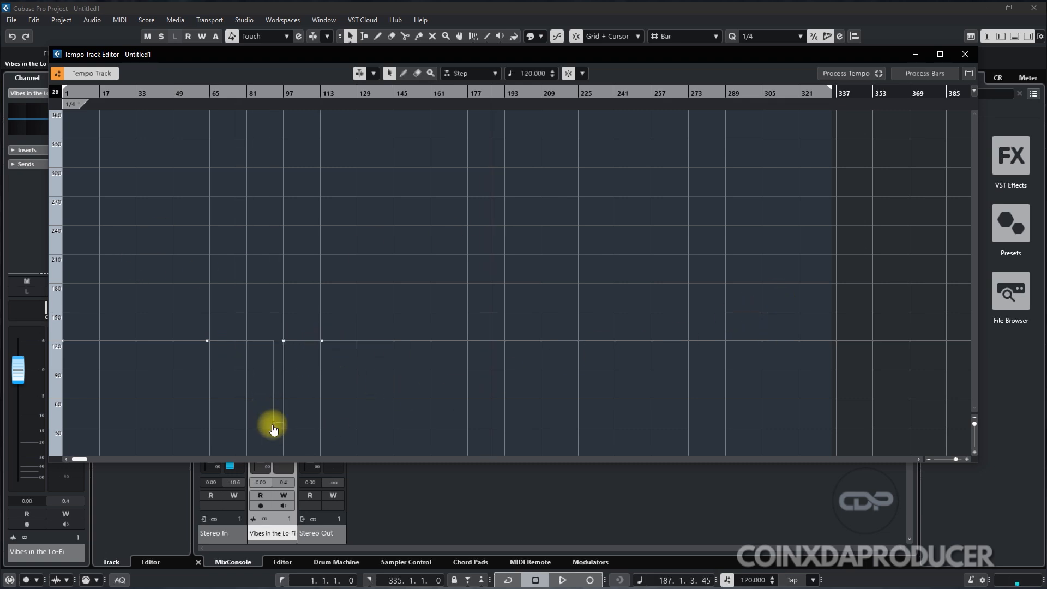
Draw a freehand tempo curve with the Draw tool from about bar 63 to bar 144
click(404, 73)
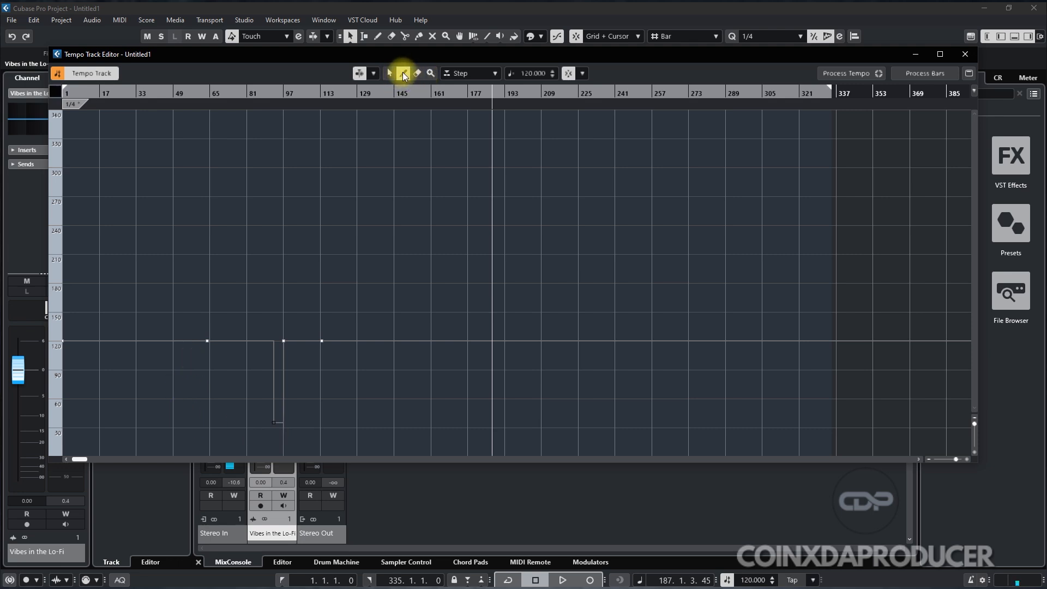
mouse_move(205, 341)
mouse_down()
mouse_move(256, 420)
mouse_move(292, 362)
mouse_move(392, 351)
mouse_up()
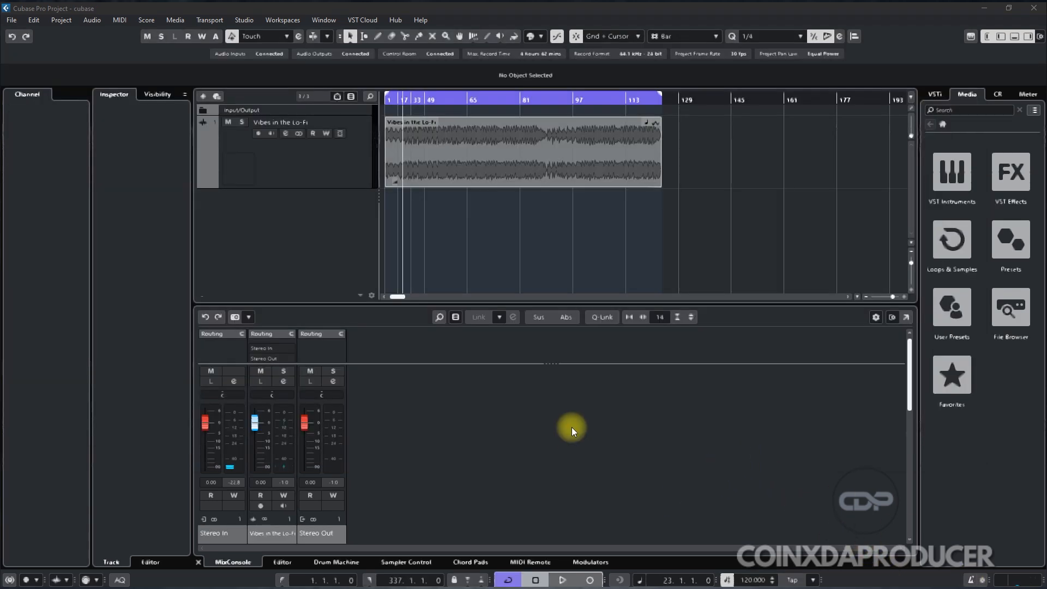
Open the Tempo Track Editor for the cubase project and widen its window to show the whole song
key(ctrl+t)
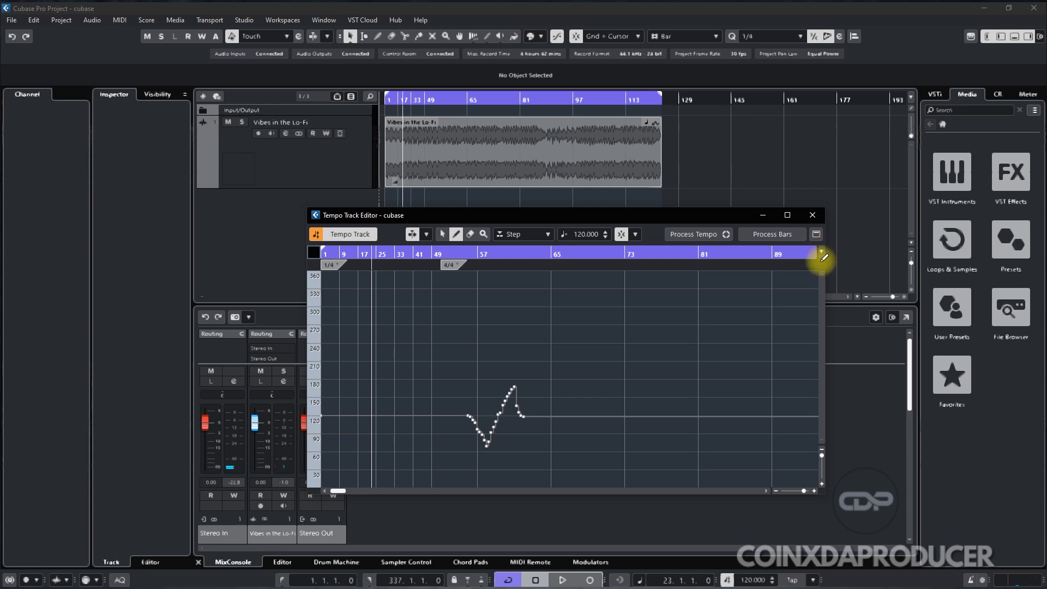
drag(824, 262, 912, 268)
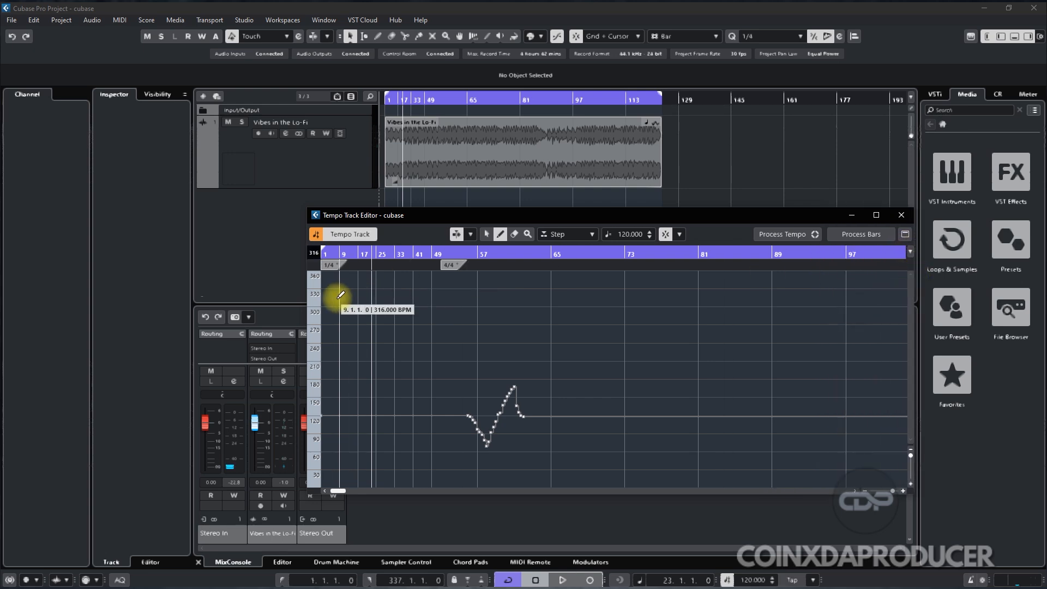
drag(304, 299, 108, 292)
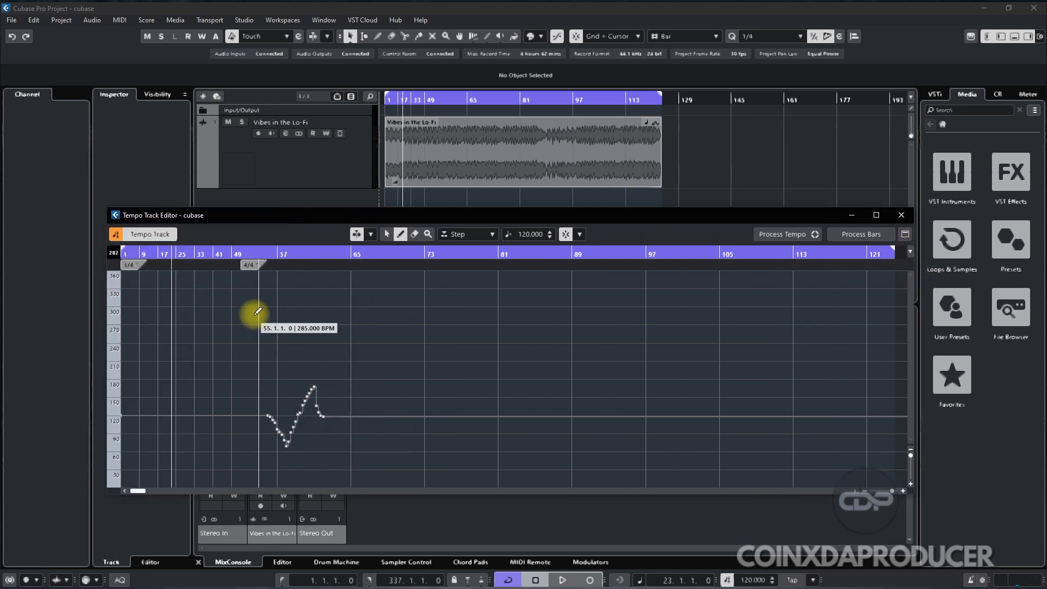
Play the song from about bar 52 through the tempo curve to hear the audio follow the tempo changes
click(250, 252)
key(space)
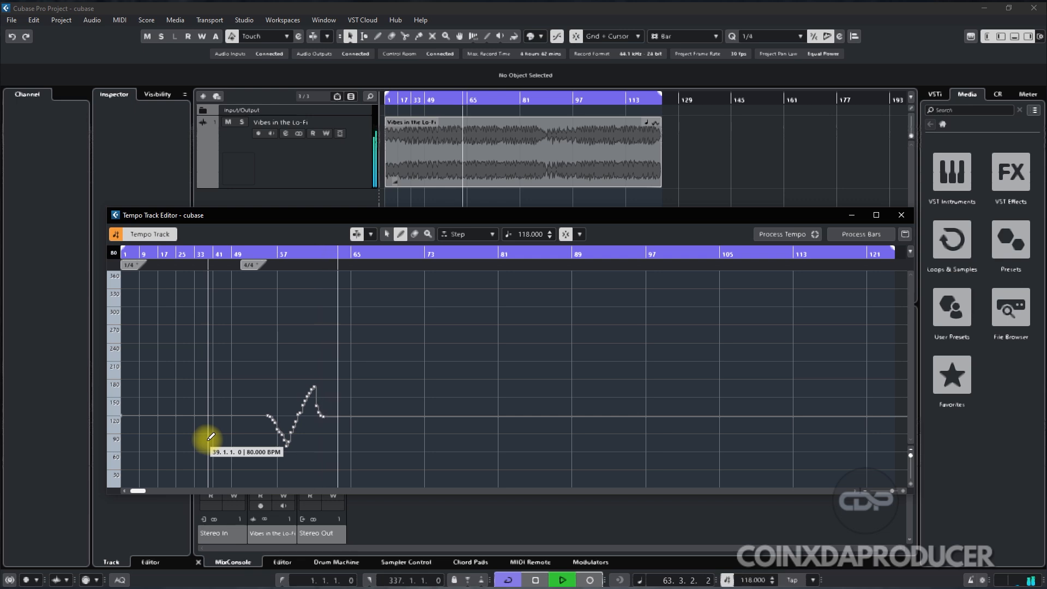
key(space)
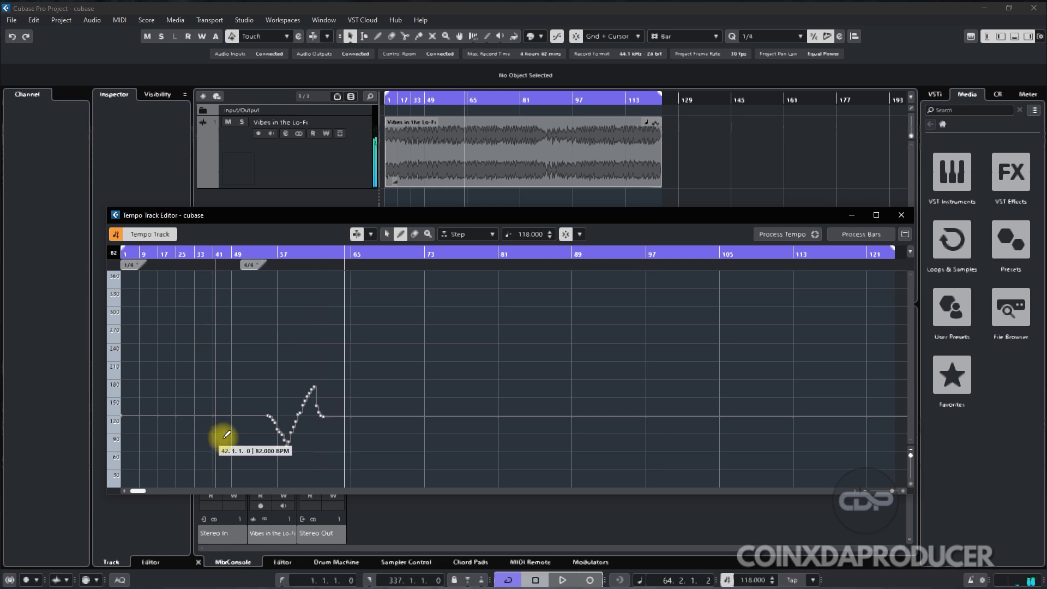